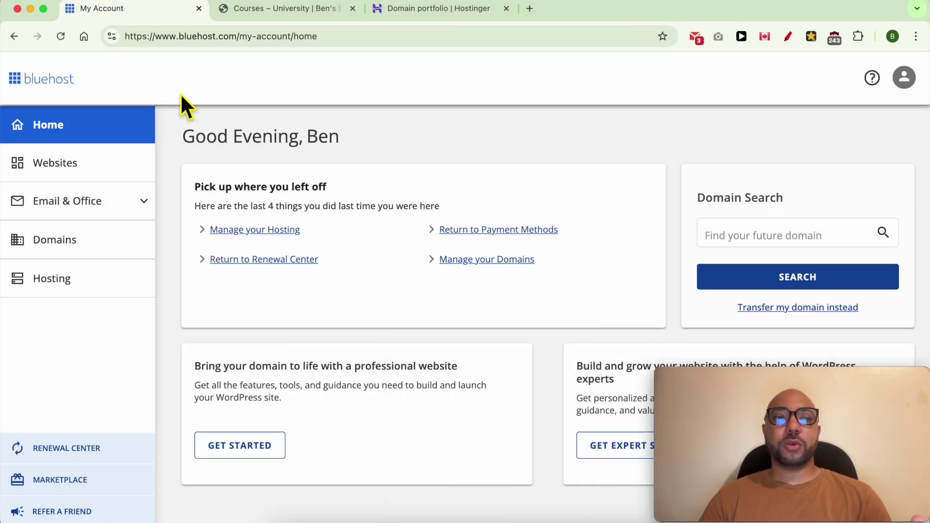
Step: Open the Domains tab in the My new wordpress site's settings from the Websites list
click(95, 170)
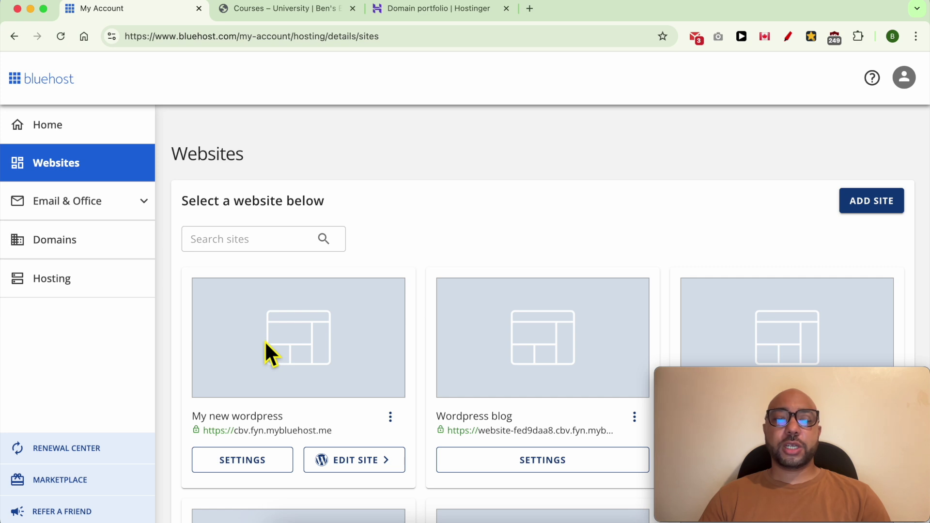
click(242, 463)
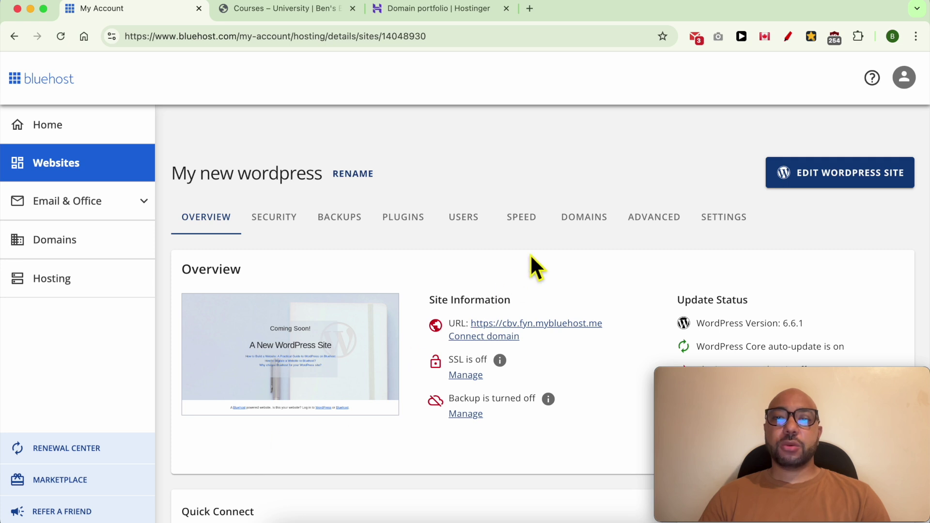
click(577, 223)
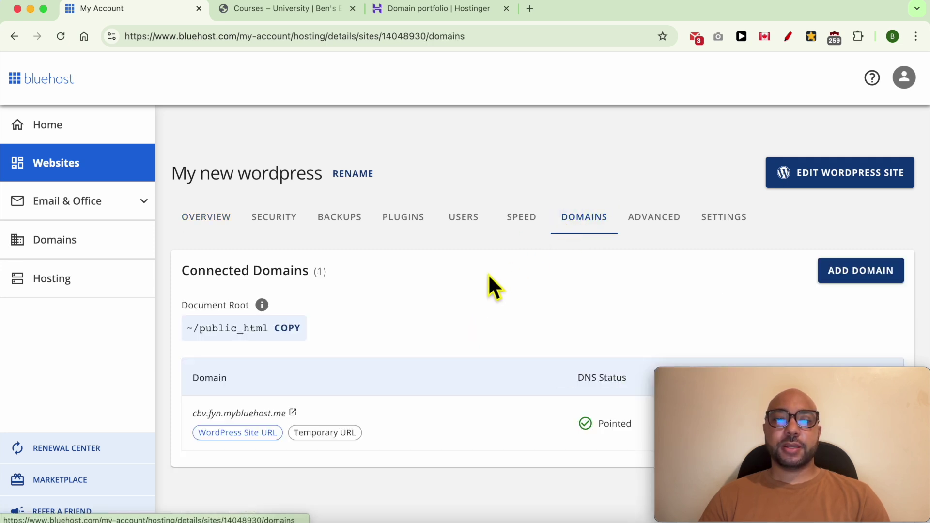
Step: Open the Bluehost Shared Hosting Explained course on Ben's Experience University
click(280, 9)
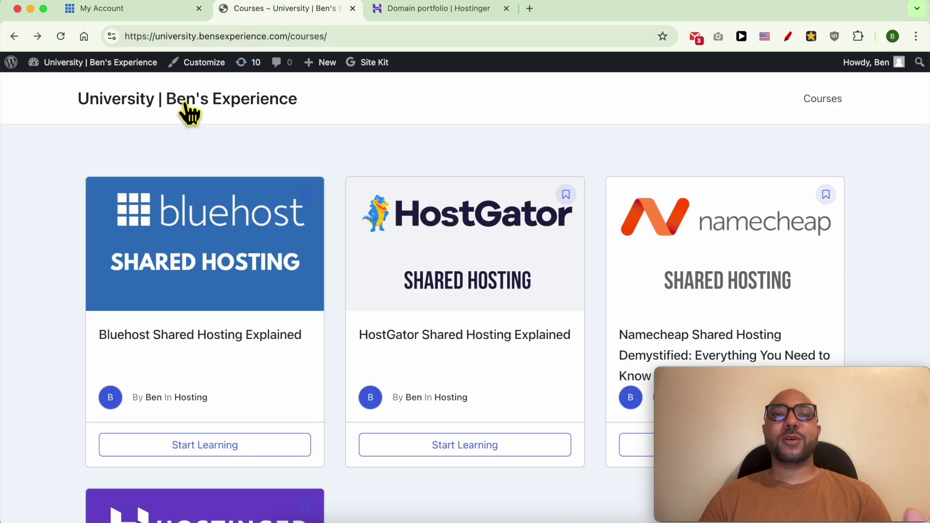
drag(66, 109, 160, 108)
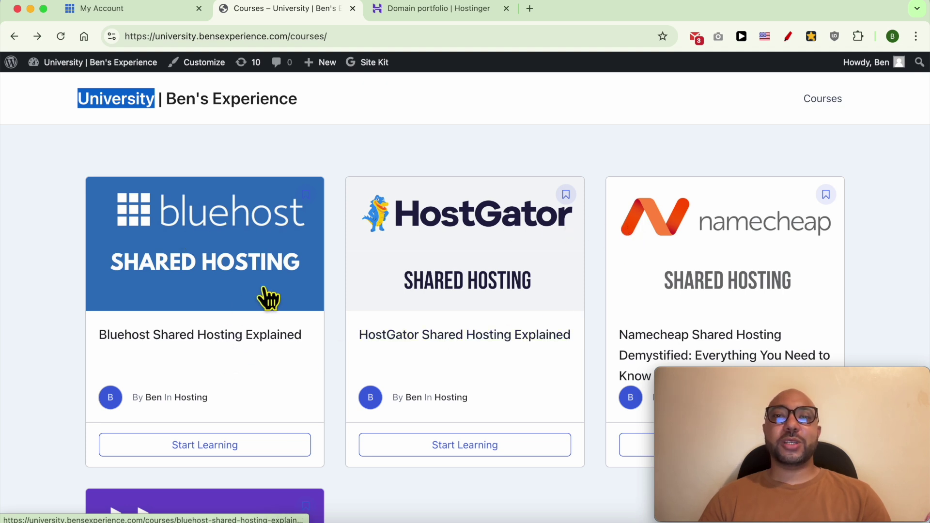
click(224, 262)
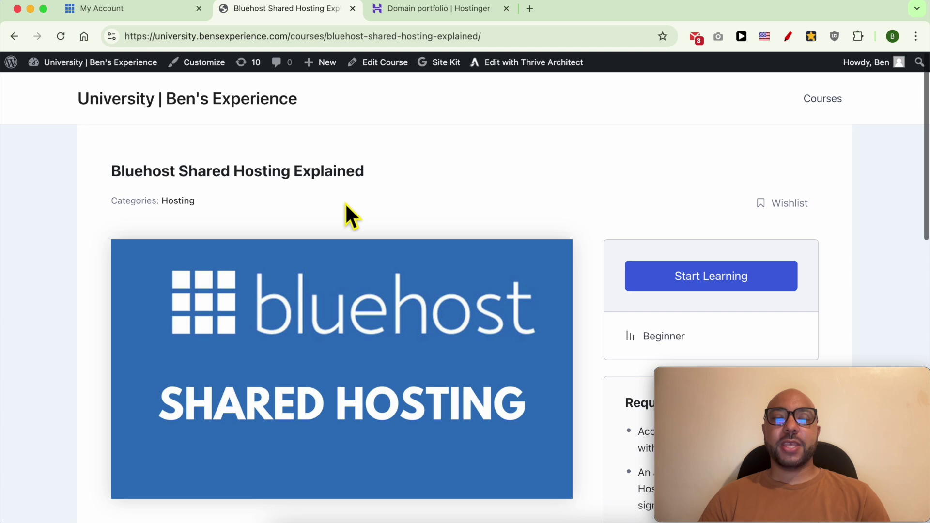
scroll(346, 283, down, 1)
scroll(346, 284, down, 10)
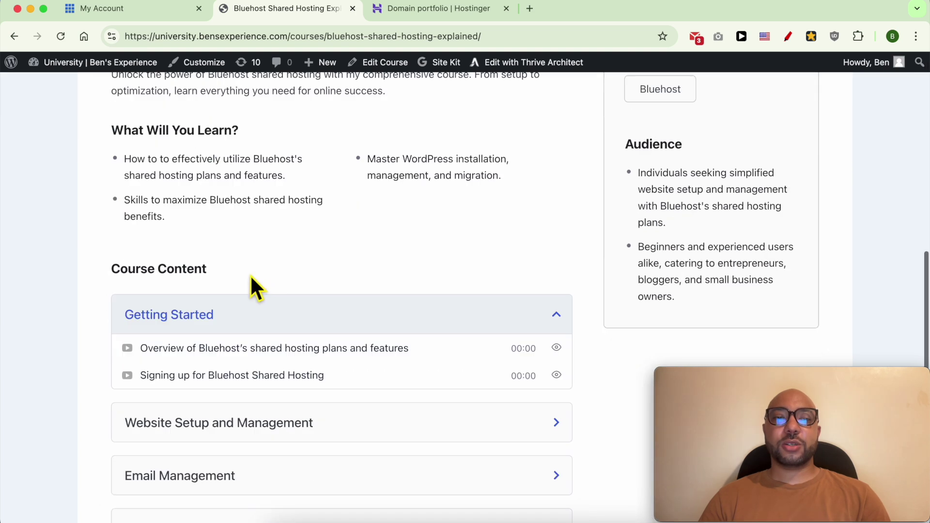
scroll(216, 334, down, 2)
Step: Expand Website Setup, Email, Domain, Performance Optimization and Billing & Account Management lesson sections
click(218, 326)
scroll(193, 322, down, 1)
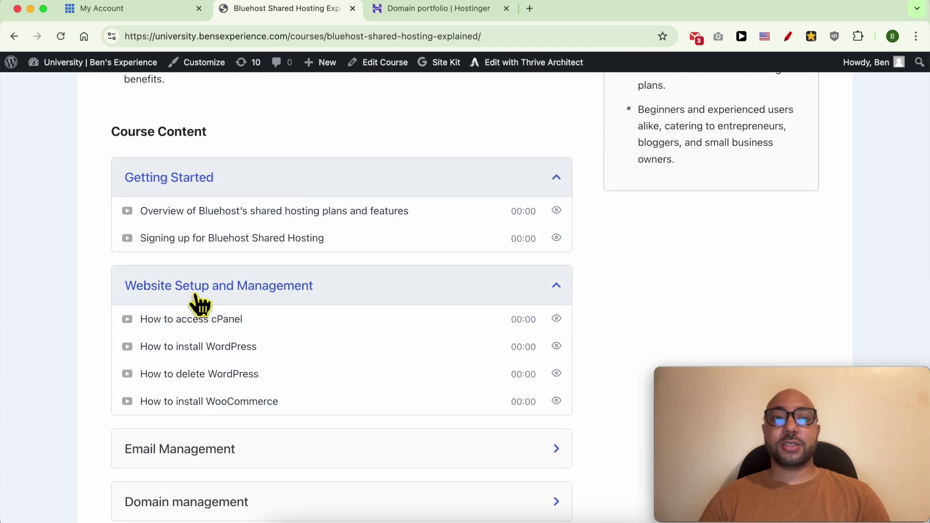
scroll(203, 293, down, 4)
click(207, 264)
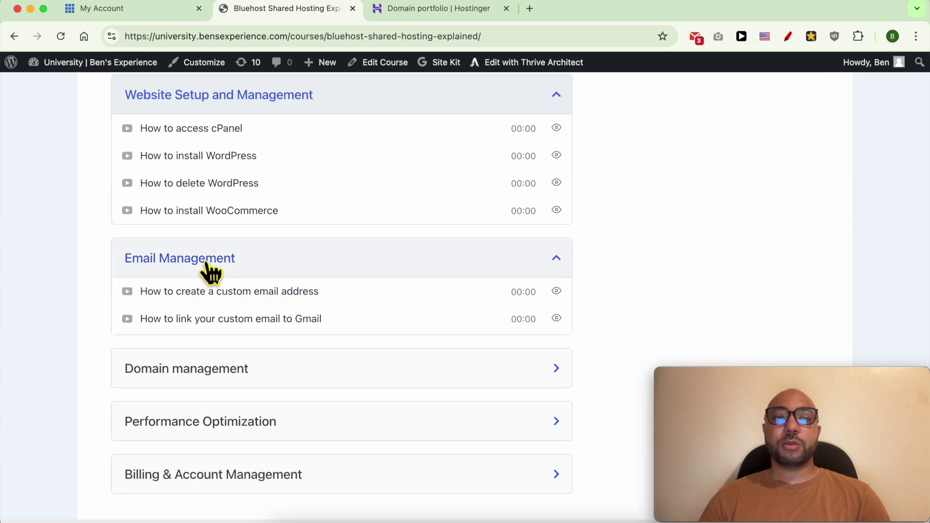
click(207, 393)
scroll(248, 370, down, 3)
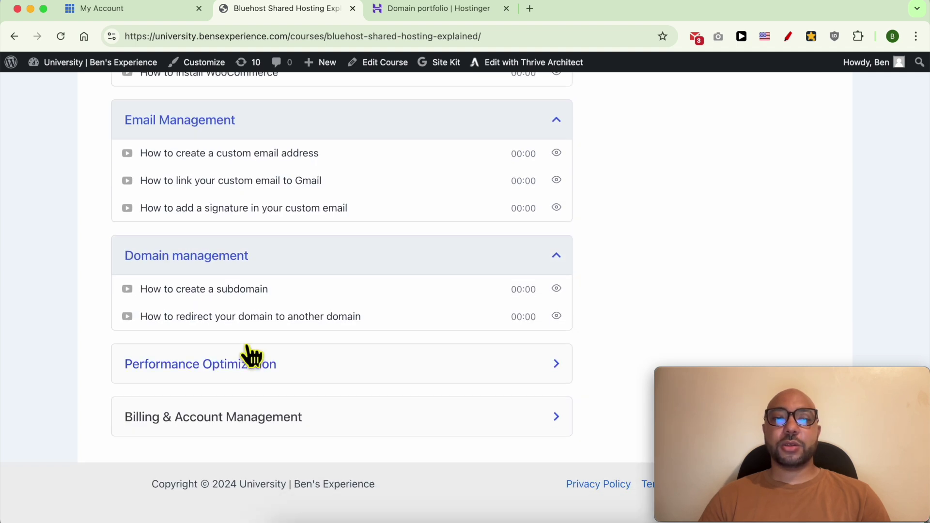
click(247, 368)
scroll(245, 380, down, 2)
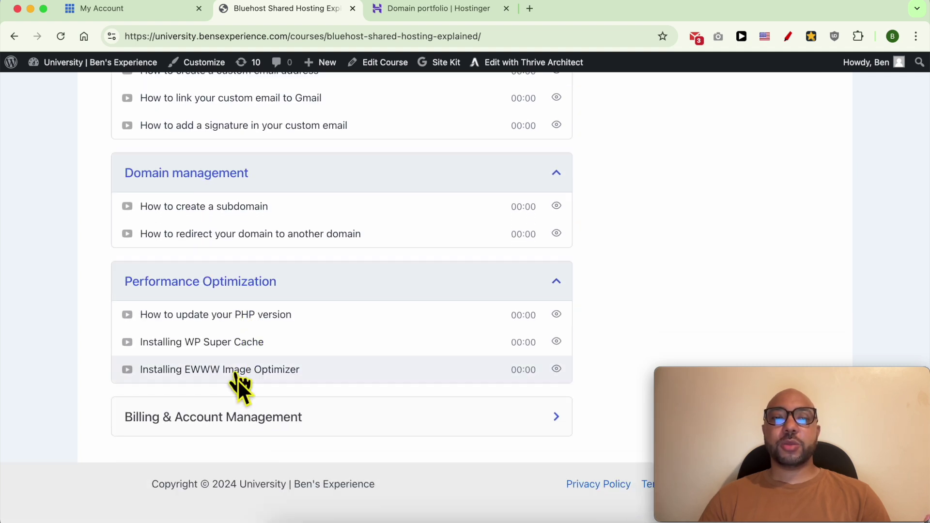
click(226, 429)
scroll(155, 457, down, 4)
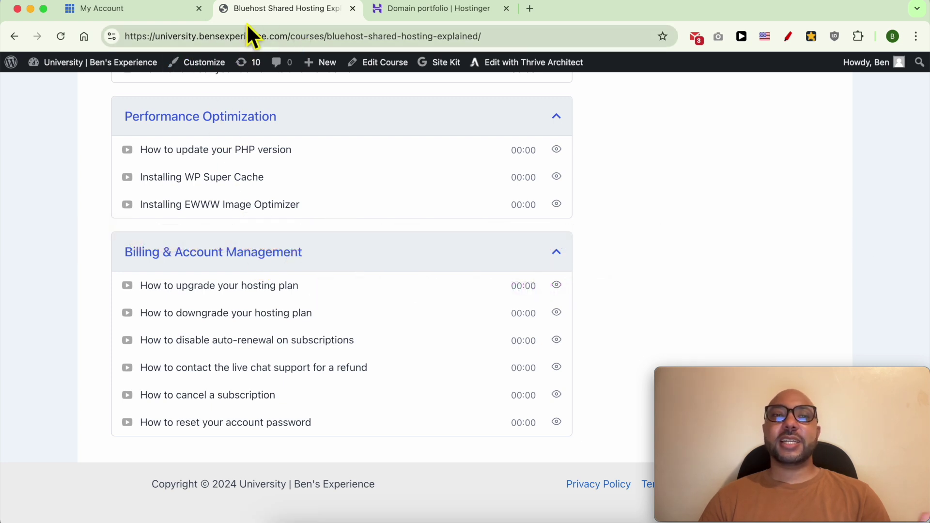
Step: Start adding a domain in Bluehost and copy benstestinghosting.com from the Hostinger portfolio
click(164, 11)
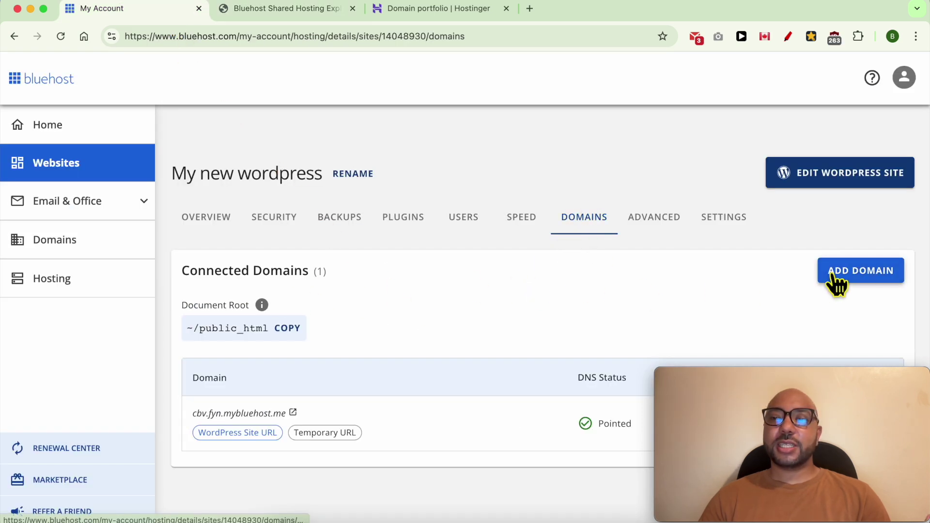
click(847, 278)
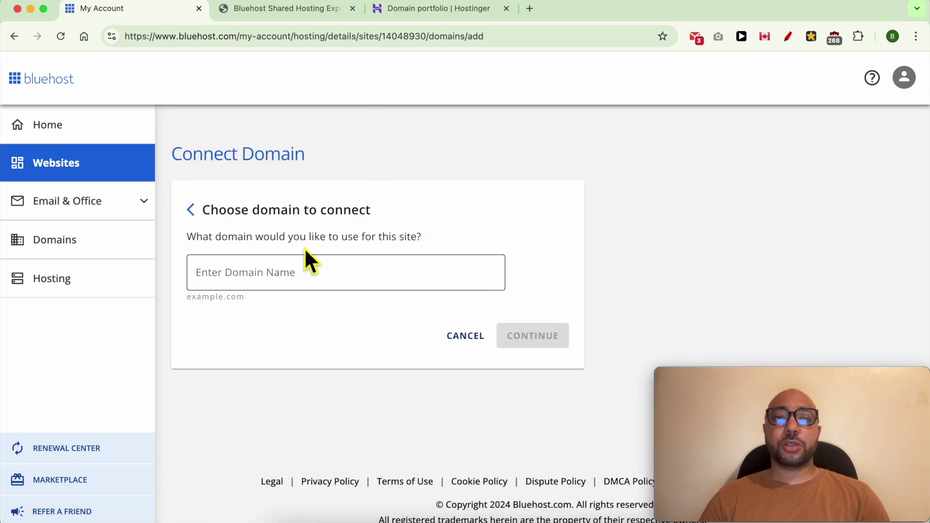
click(425, 10)
click(375, 426)
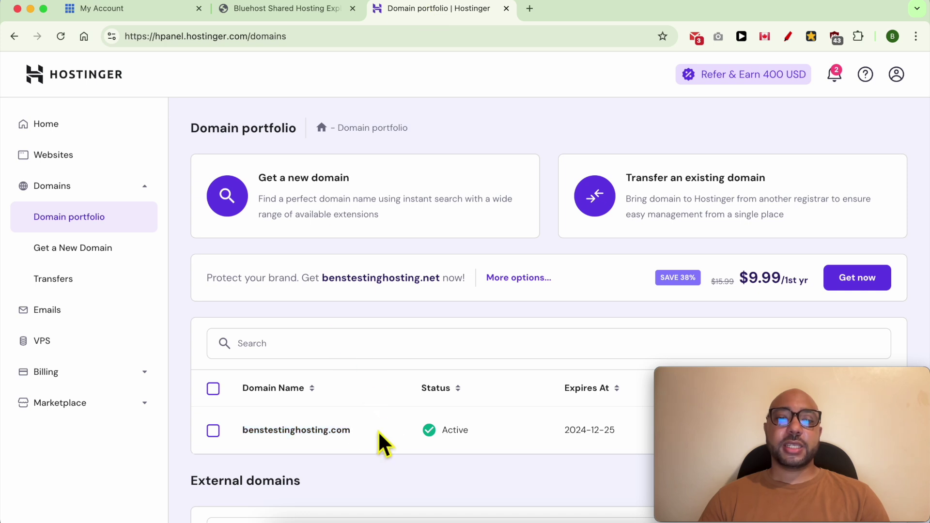
triple_click(370, 431)
right_click(324, 431)
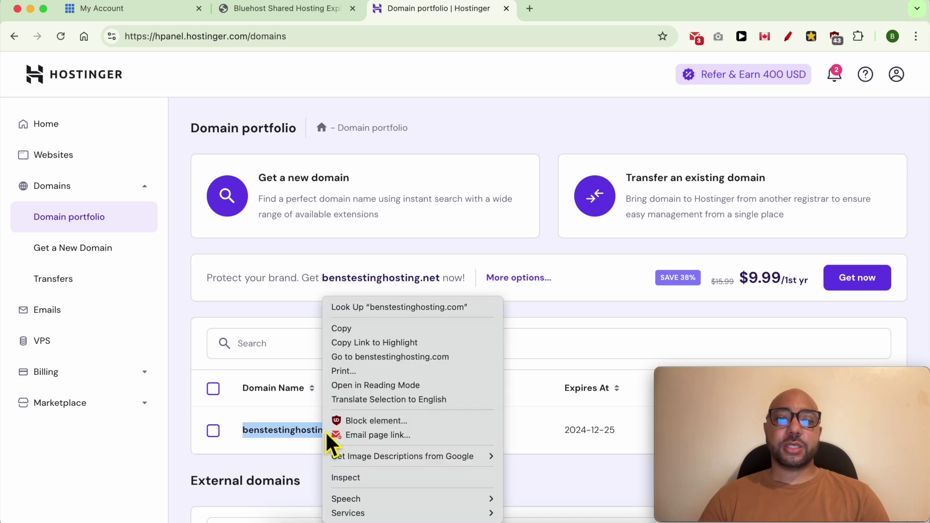
click(360, 333)
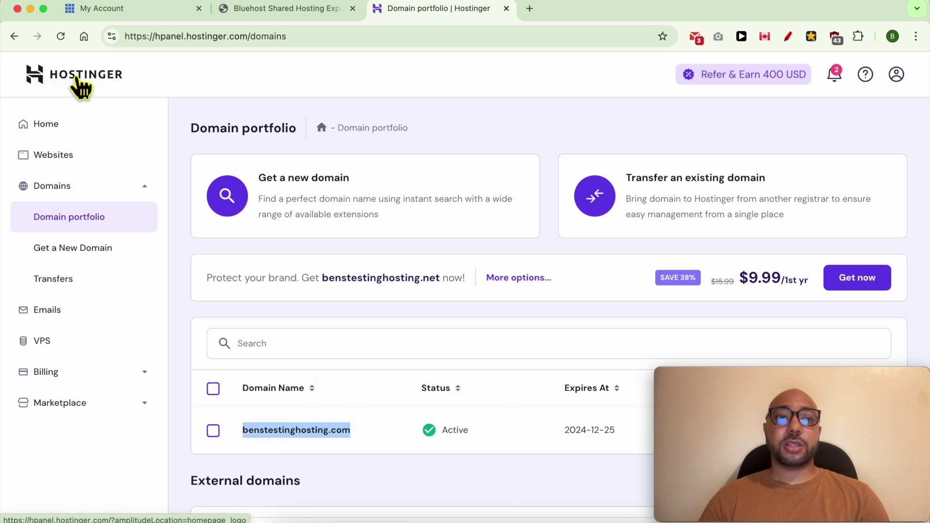
Step: Paste benstestinghosting.com into Enter Domain Name and continue to connect it
click(117, 11)
click(260, 286)
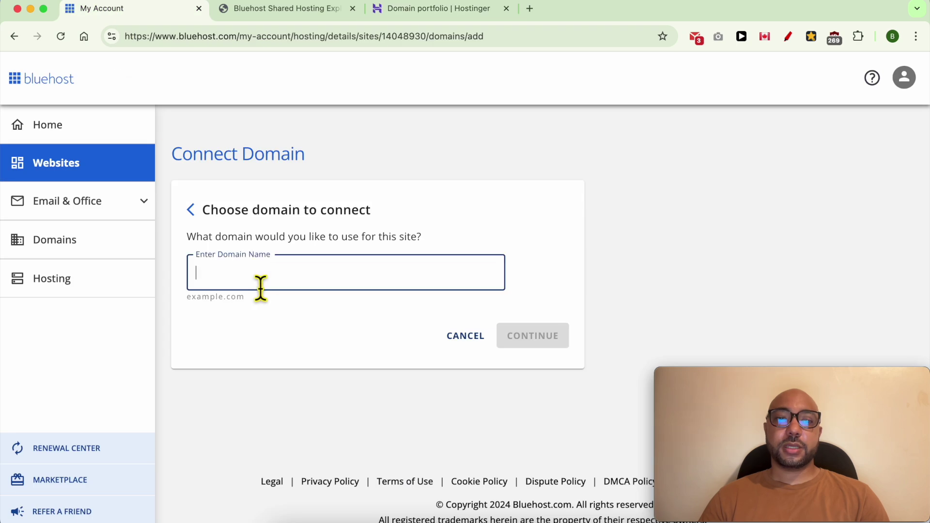
right_click(261, 285)
click(291, 341)
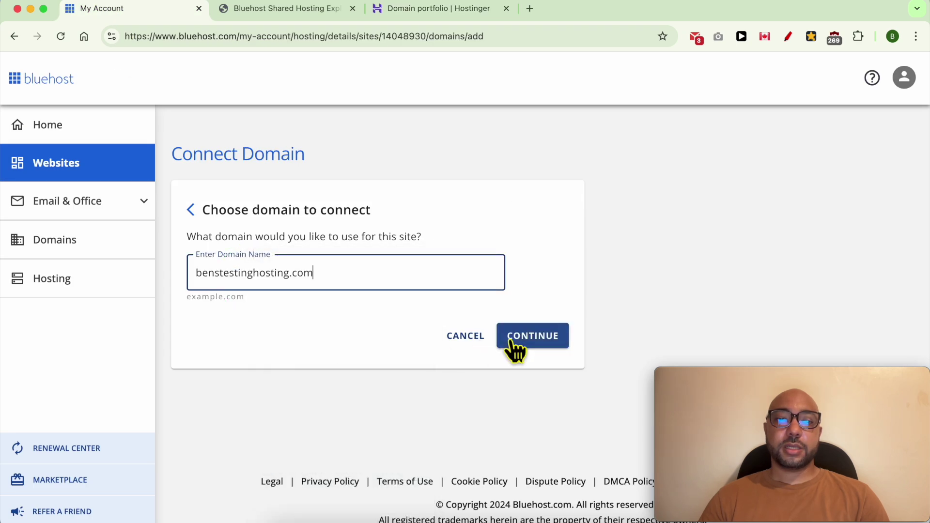
click(511, 342)
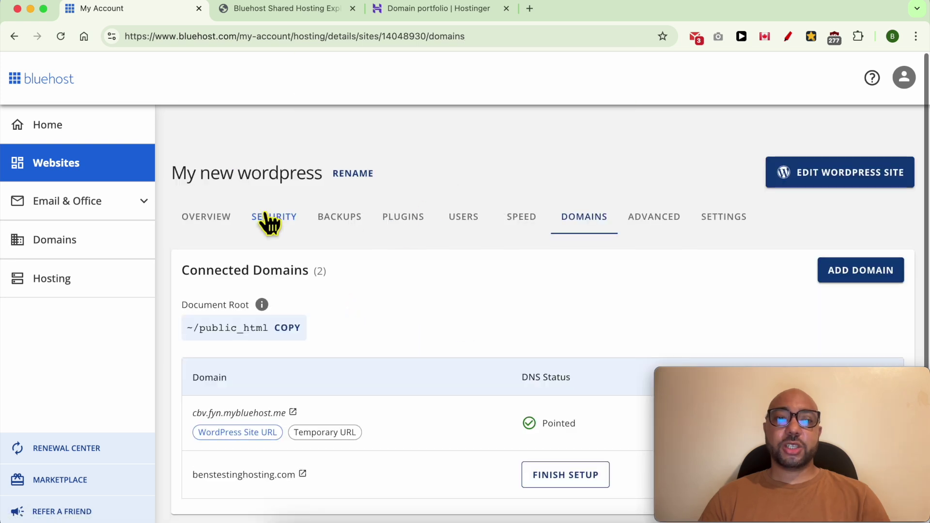
scroll(266, 222, down, 1)
triple_click(269, 176)
Step: Open the name-server setup for benstestinghosting.com and copy ns1.bluehost.com
click(434, 323)
scroll(445, 324, down, 5)
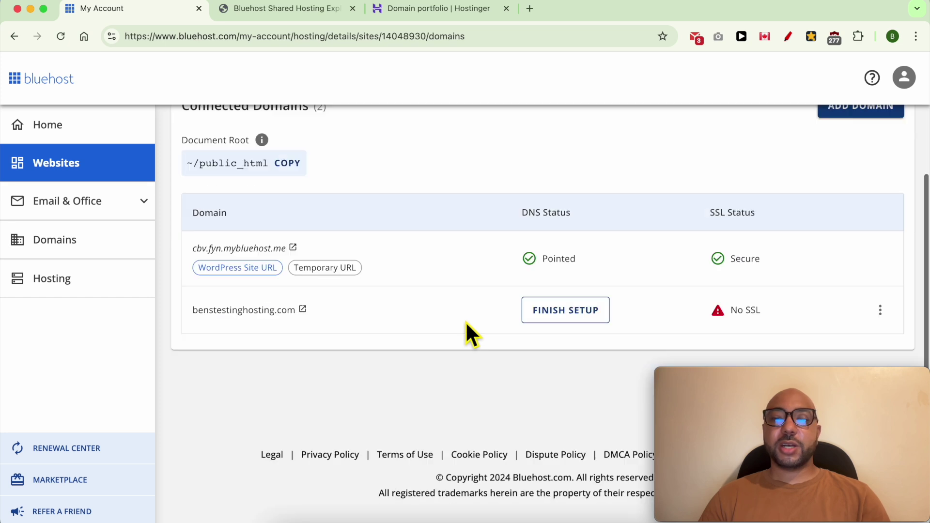
click(566, 315)
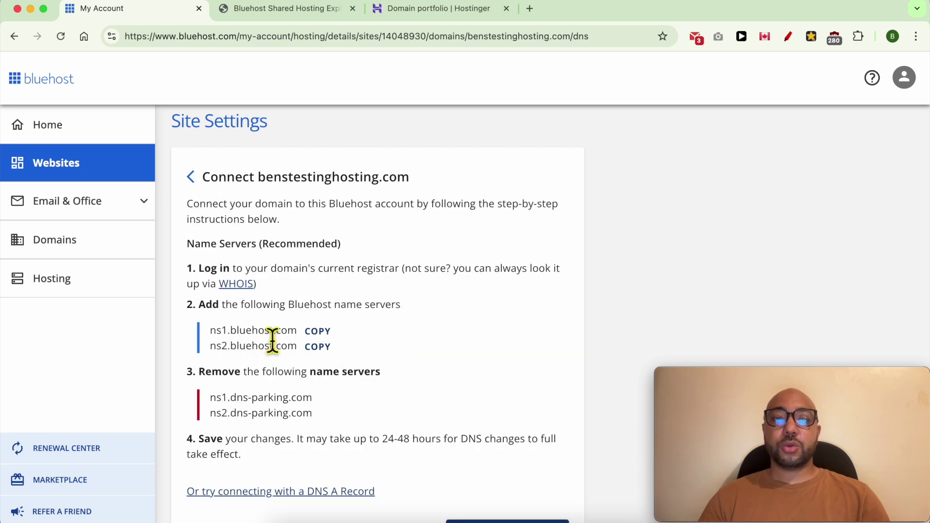
triple_click(270, 334)
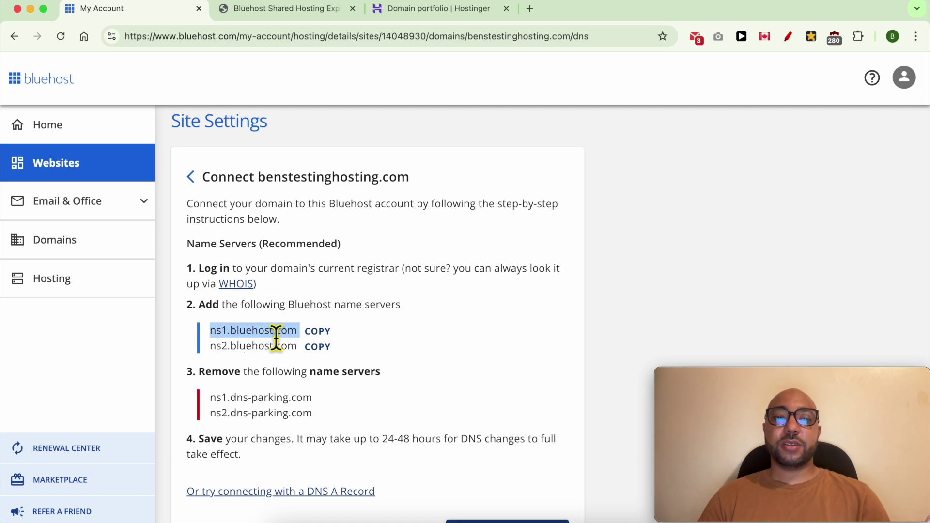
click(317, 333)
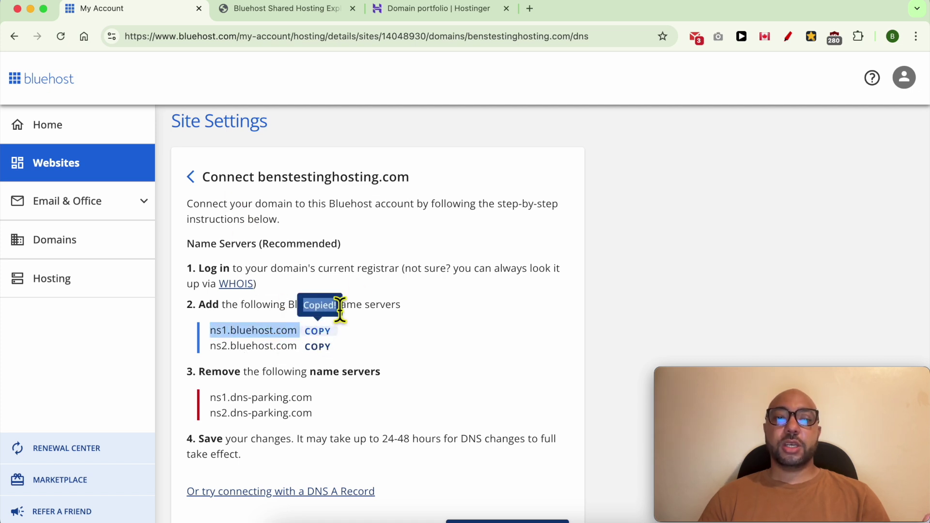
Step: In Hostinger, open benstestinghosting.com's DNS/Nameservers settings and choose custom nameservers
click(453, 17)
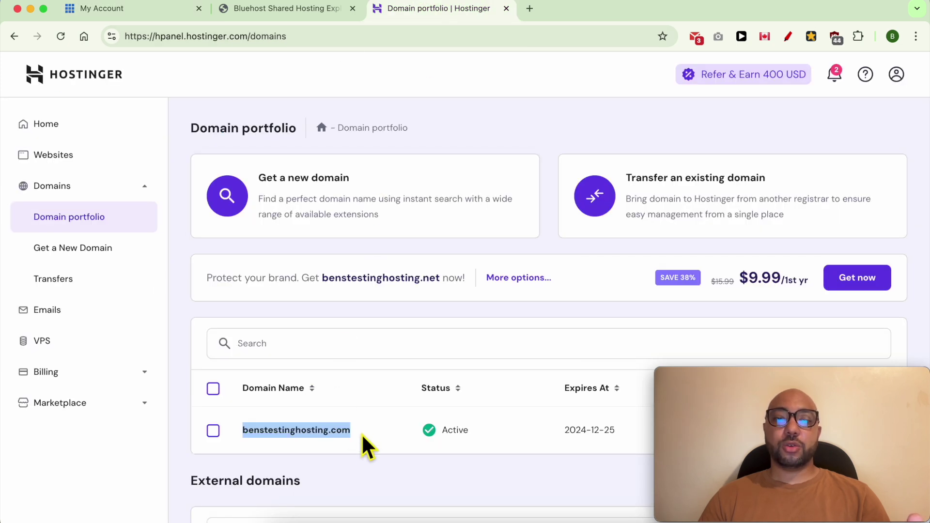
scroll(388, 382, down, 5)
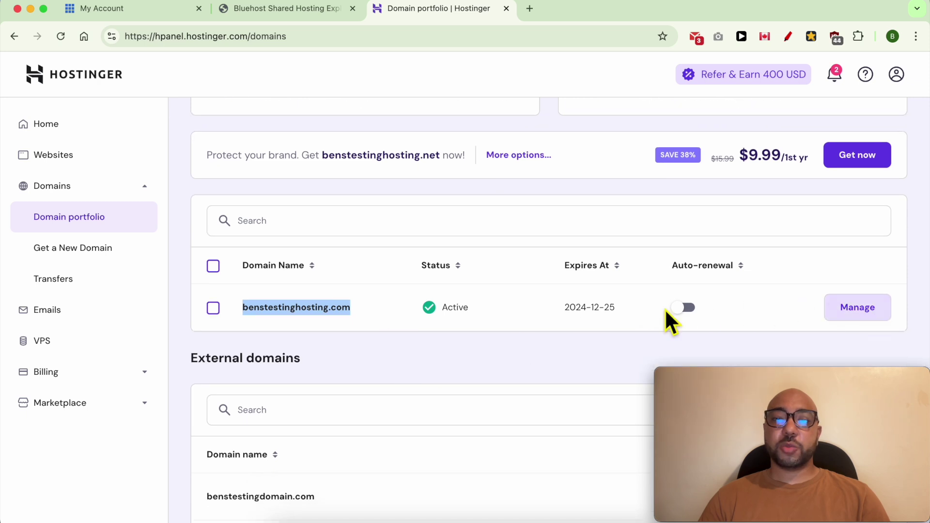
click(854, 308)
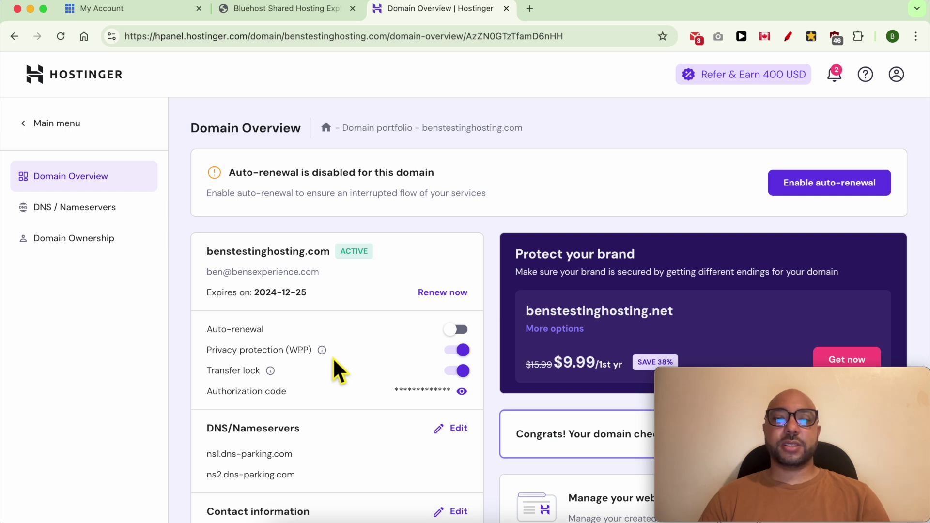
scroll(333, 358, down, 1)
triple_click(264, 426)
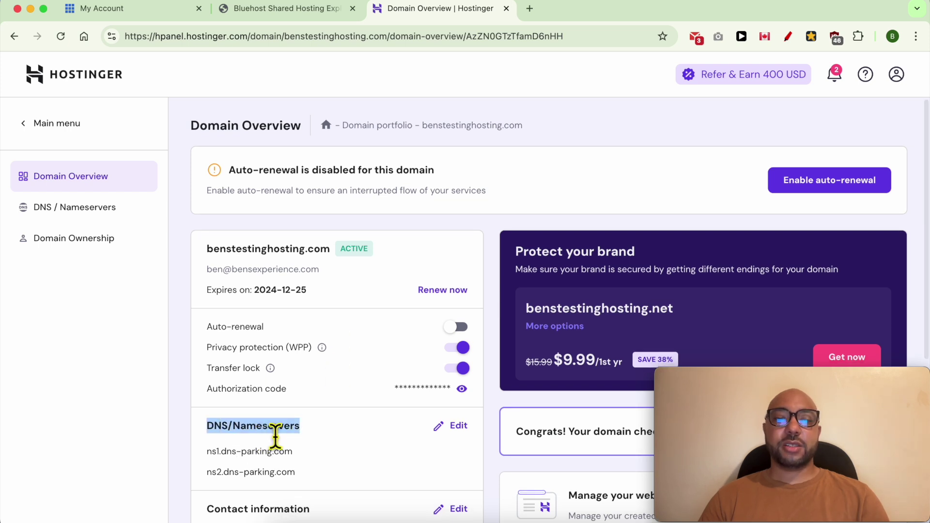
click(444, 427)
click(271, 334)
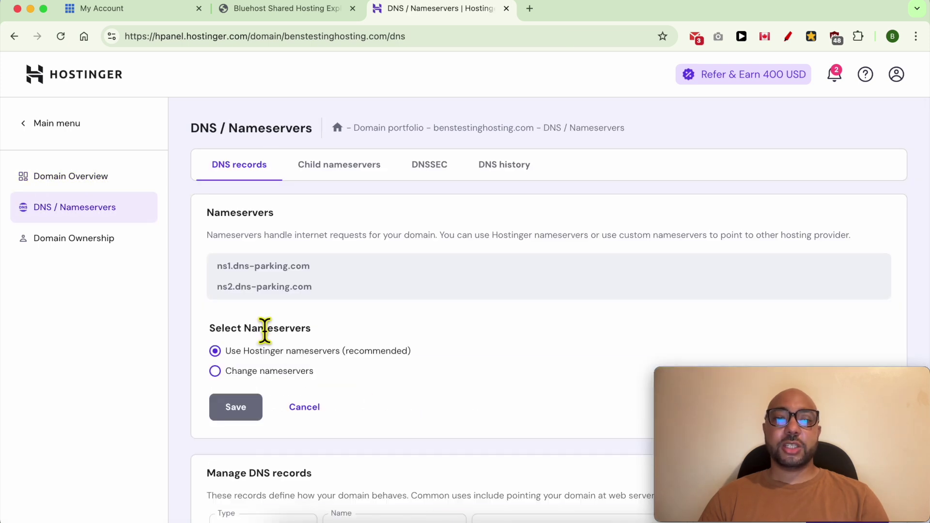
click(252, 376)
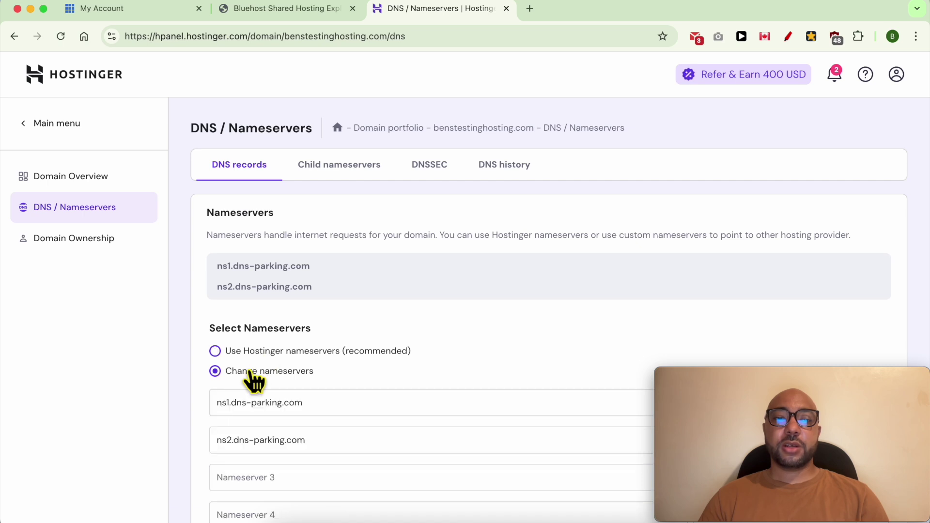
Step: Replace the two nameserver fields with ns1.bluehost.com and ns2.bluehost.com
triple_click(292, 409)
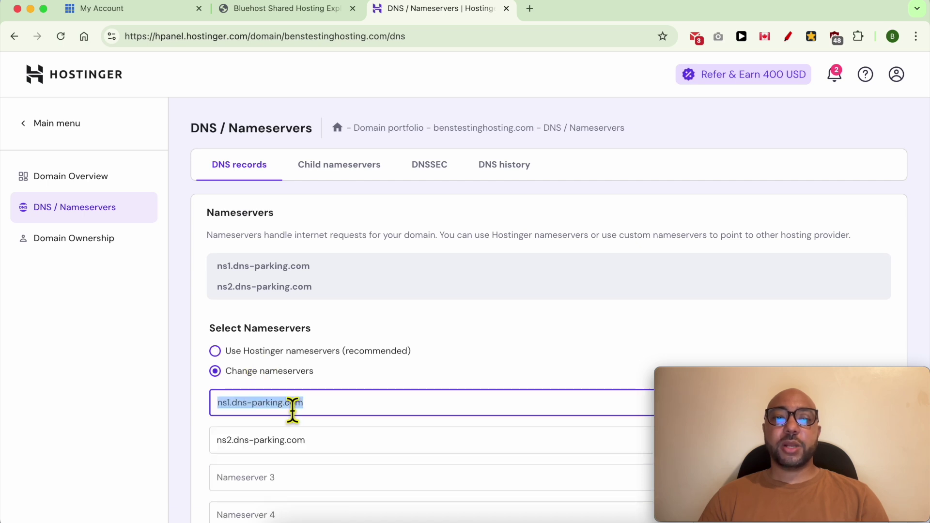
right_click(293, 409)
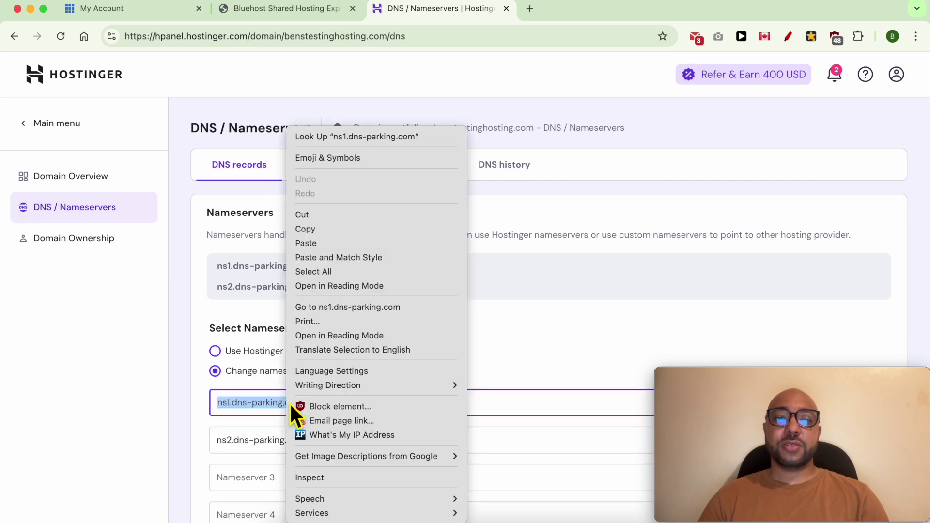
click(324, 243)
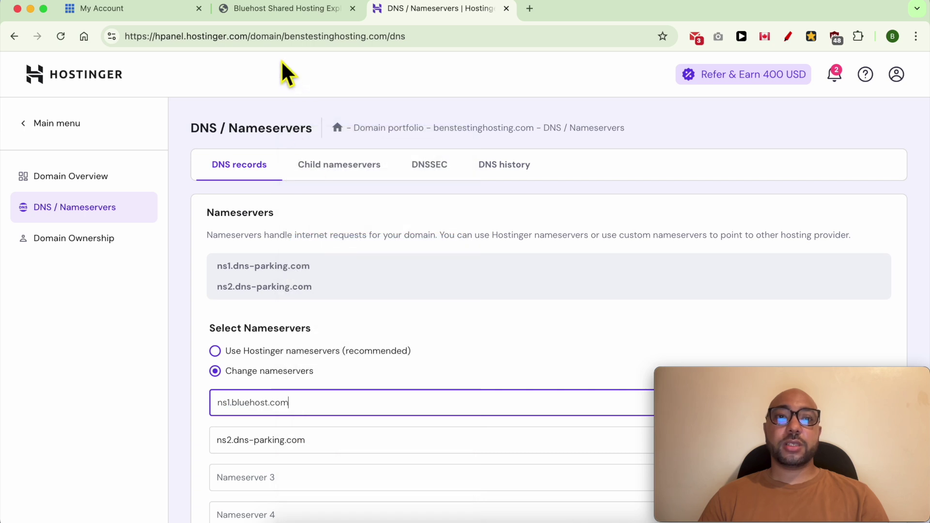
click(165, 11)
click(317, 347)
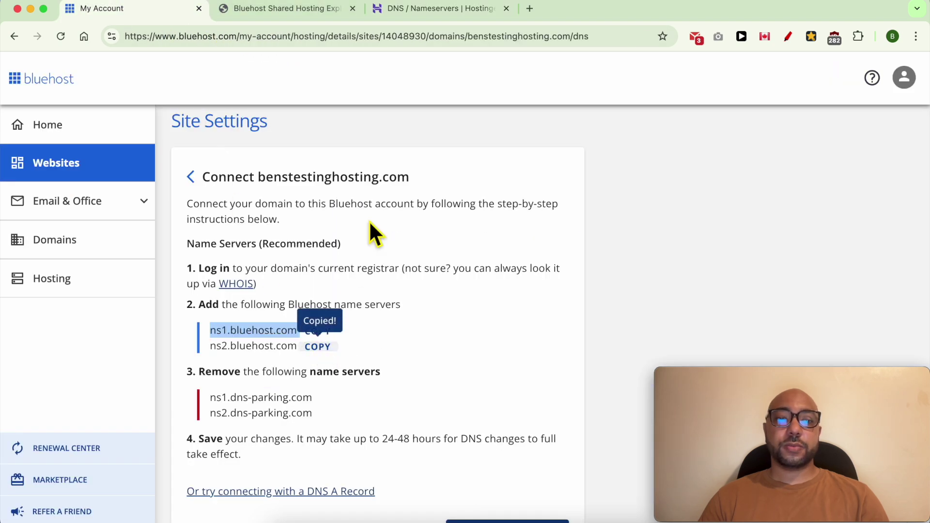
click(434, 9)
click(285, 446)
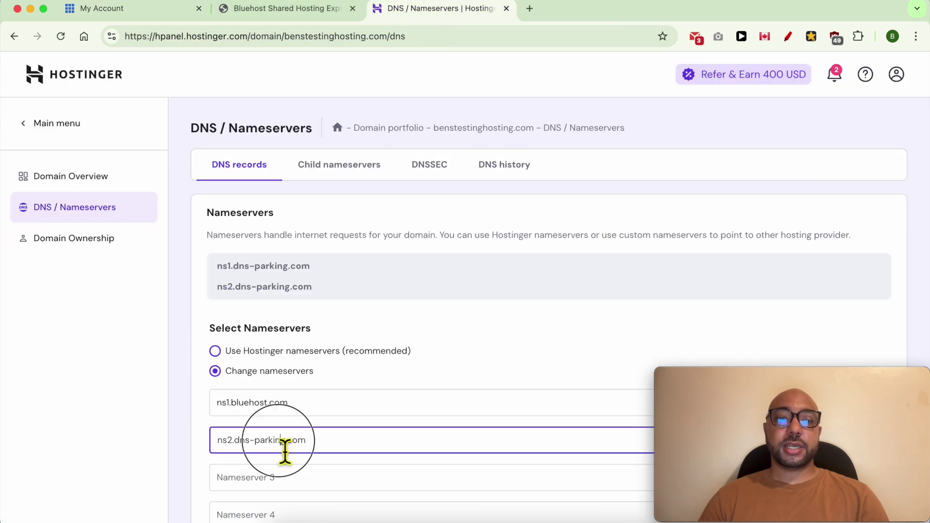
triple_click(285, 446)
right_click(283, 440)
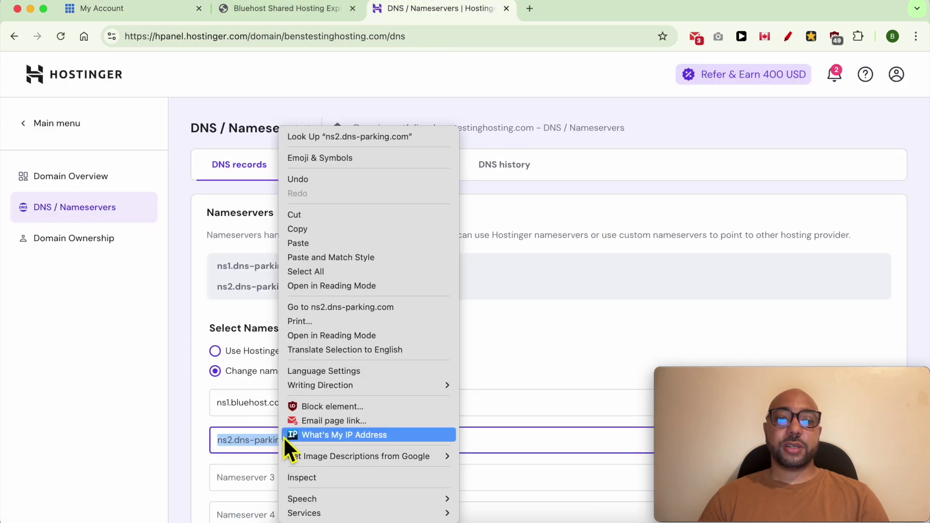
click(315, 243)
Step: Save the Bluehost nameservers and confirm the updated values are listed
scroll(363, 386, down, 5)
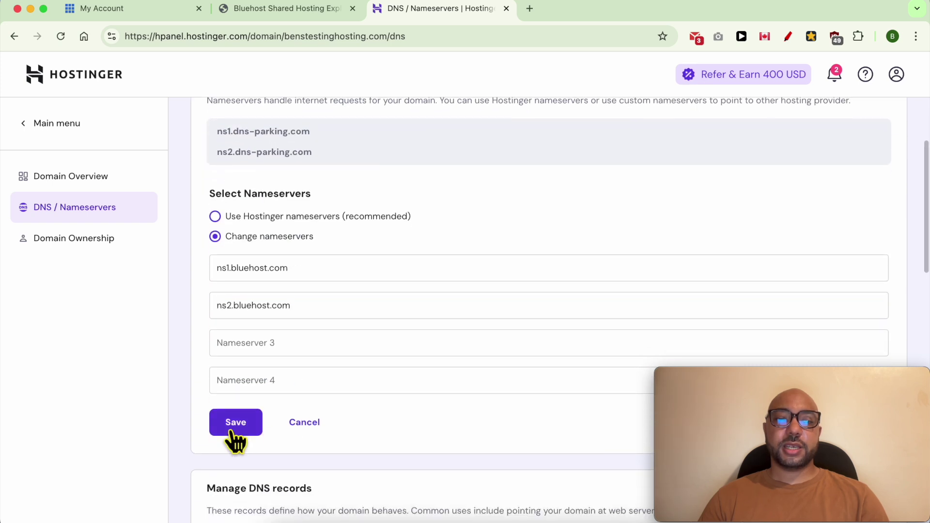
click(234, 429)
click(579, 373)
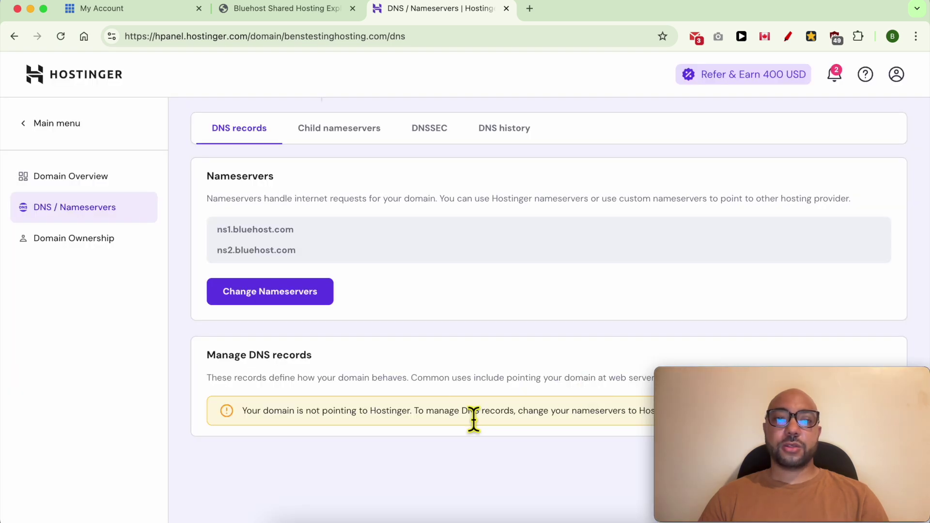
drag(347, 258, 218, 180)
click(310, 180)
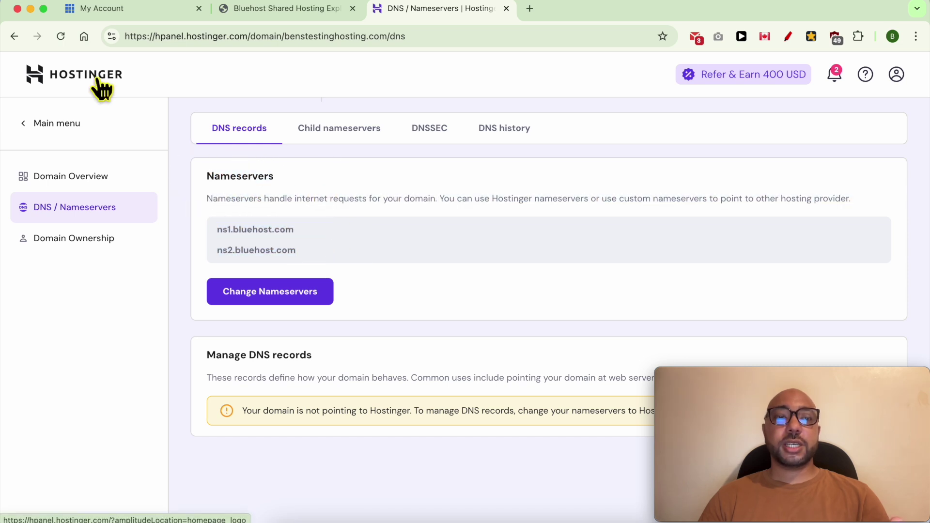
click(117, 13)
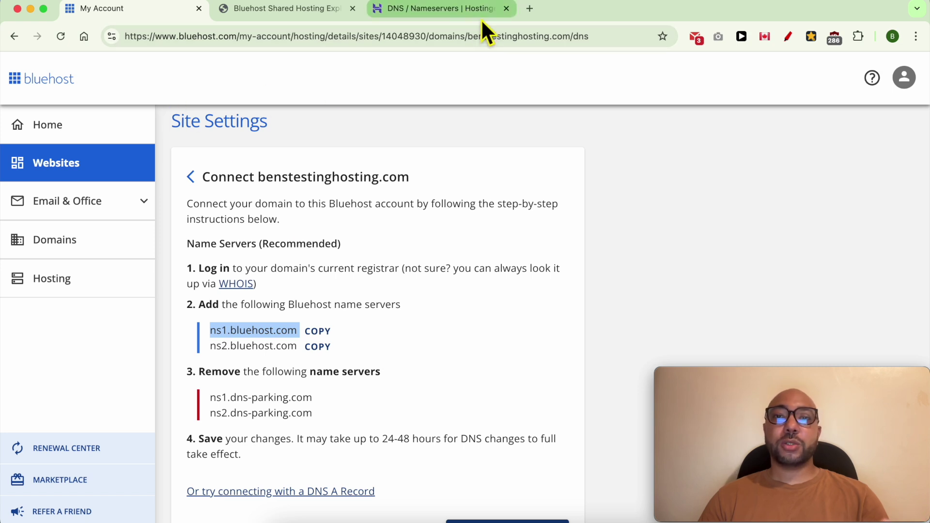
Step: Verify the Bluehost NS records are detected, save the connection, and open benstestinghosting.com in a new tab
scroll(488, 234, down, 5)
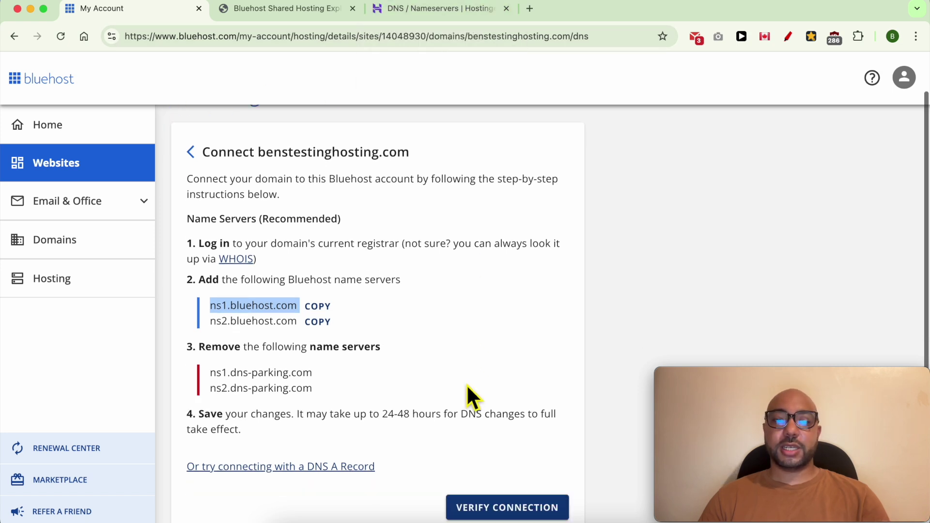
click(498, 313)
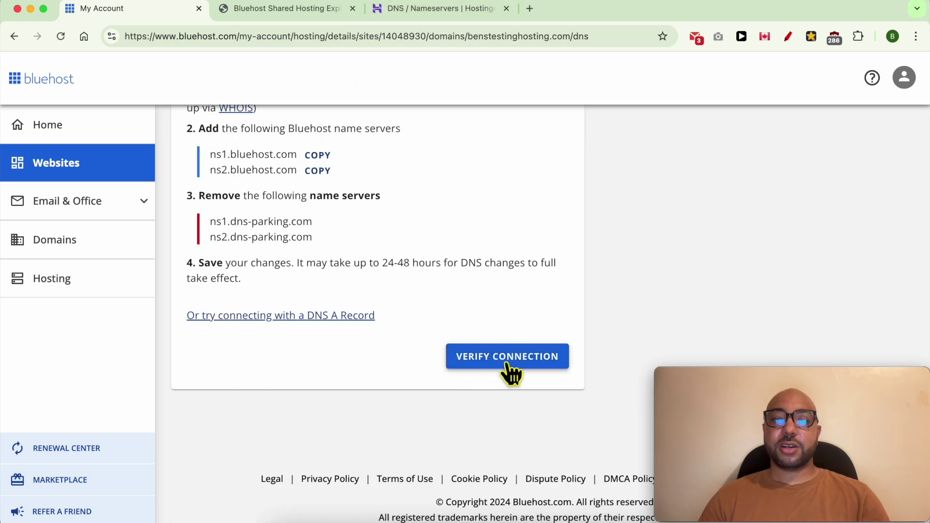
click(520, 361)
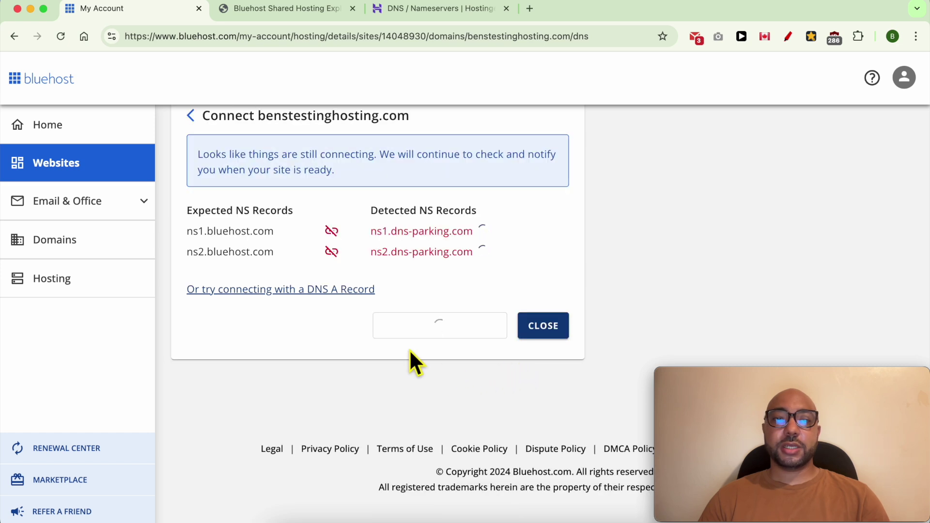
drag(516, 259, 472, 226)
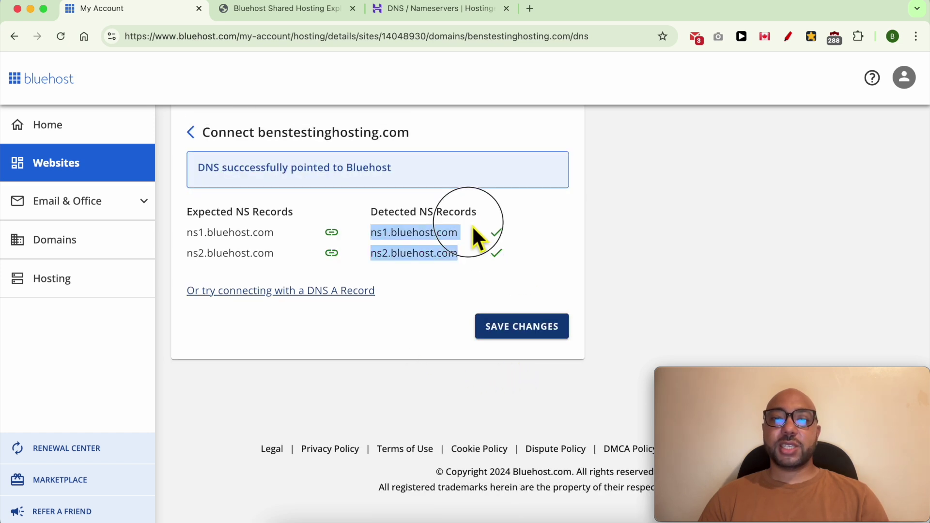
click(528, 334)
scroll(446, 315, up, 2)
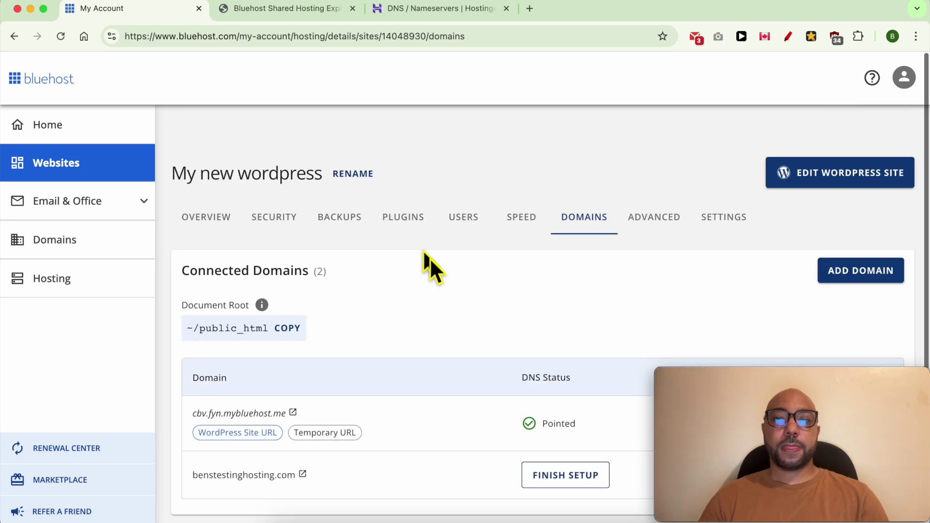
click(302, 476)
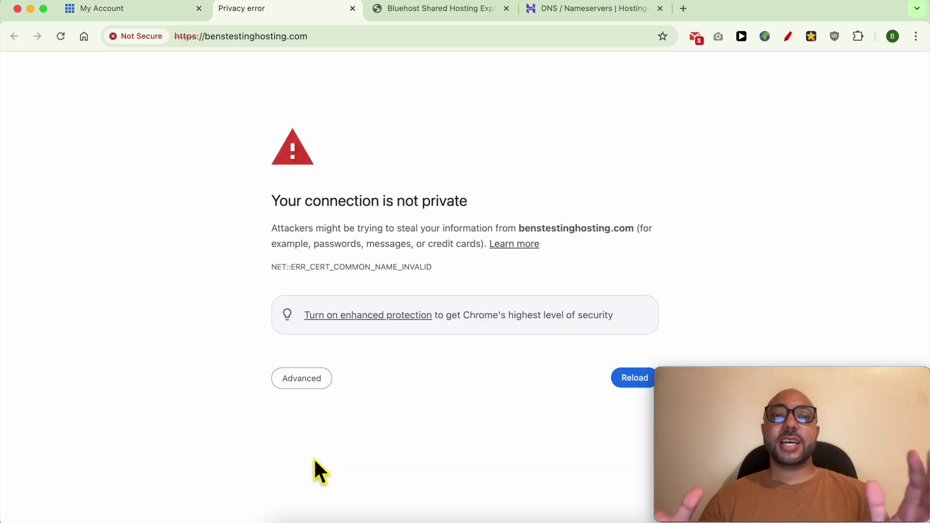